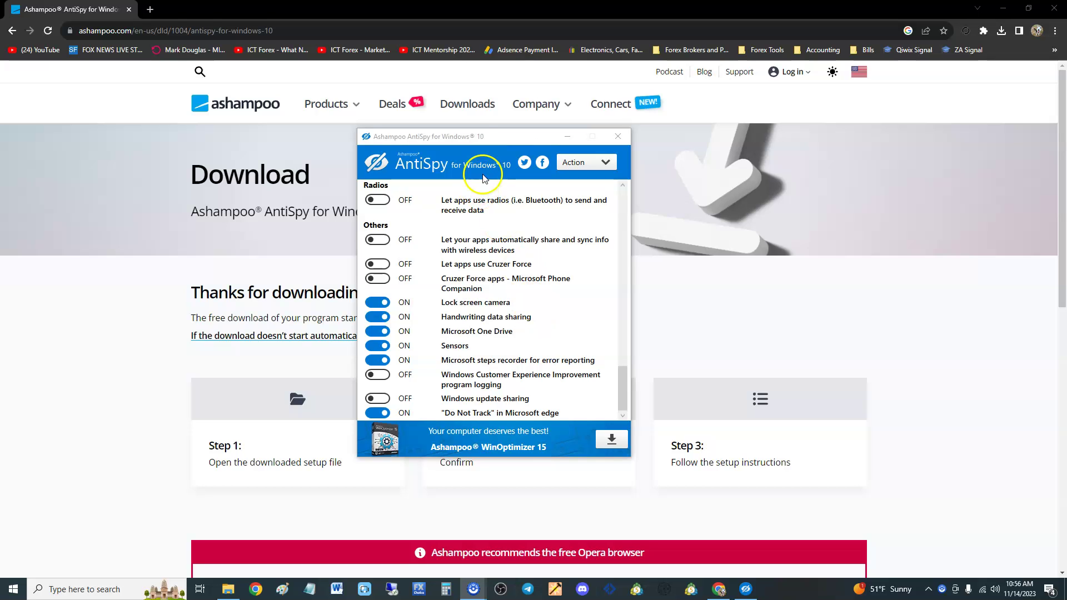
- Show the ashampoo.com Products menu in Chrome while keeping the AntiSpy window on screen
mouse_move(474, 138)
mouse_down()
mouse_move(493, 165)
mouse_move(465, 169)
mouse_up()
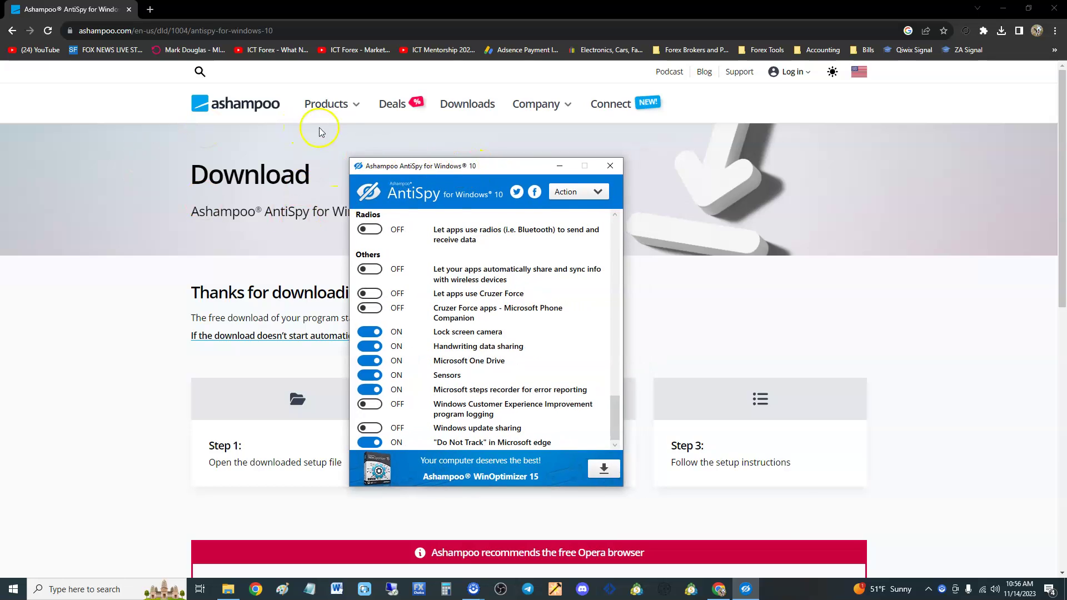
click(337, 107)
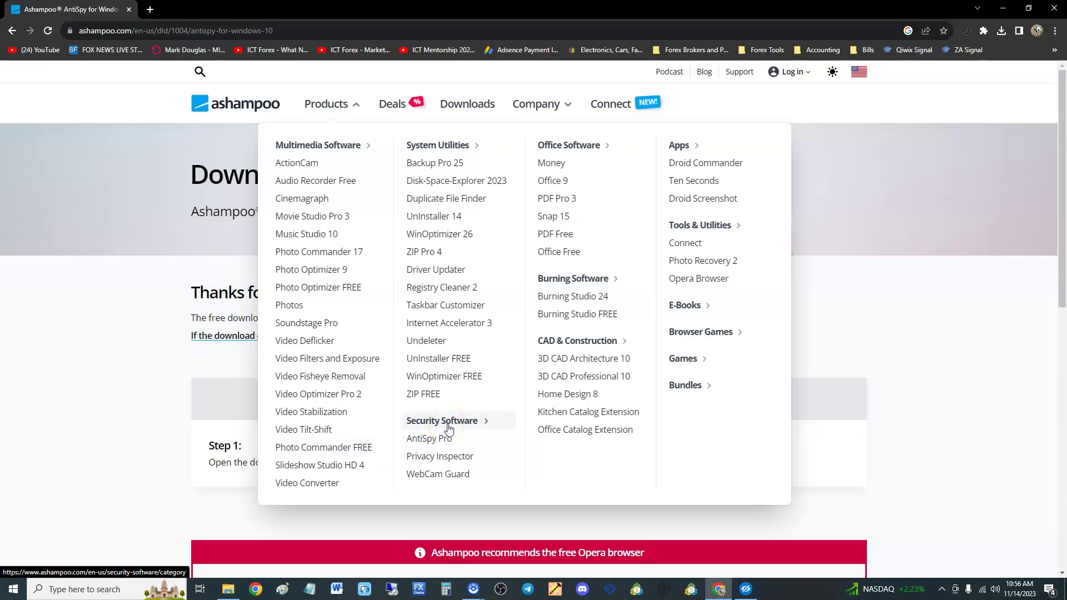
click(433, 442)
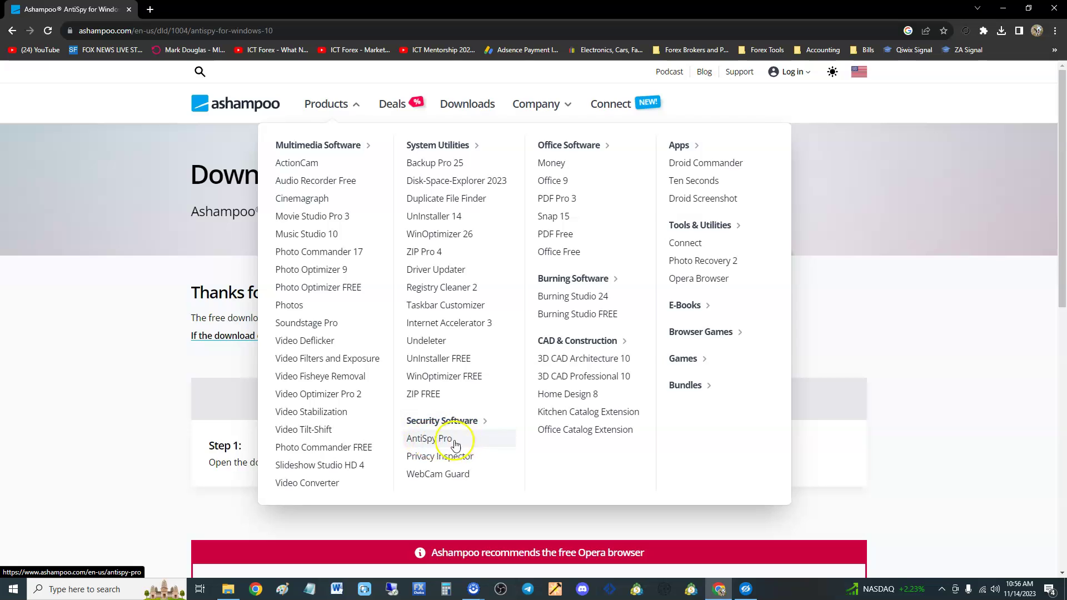
mouse_move(745, 588)
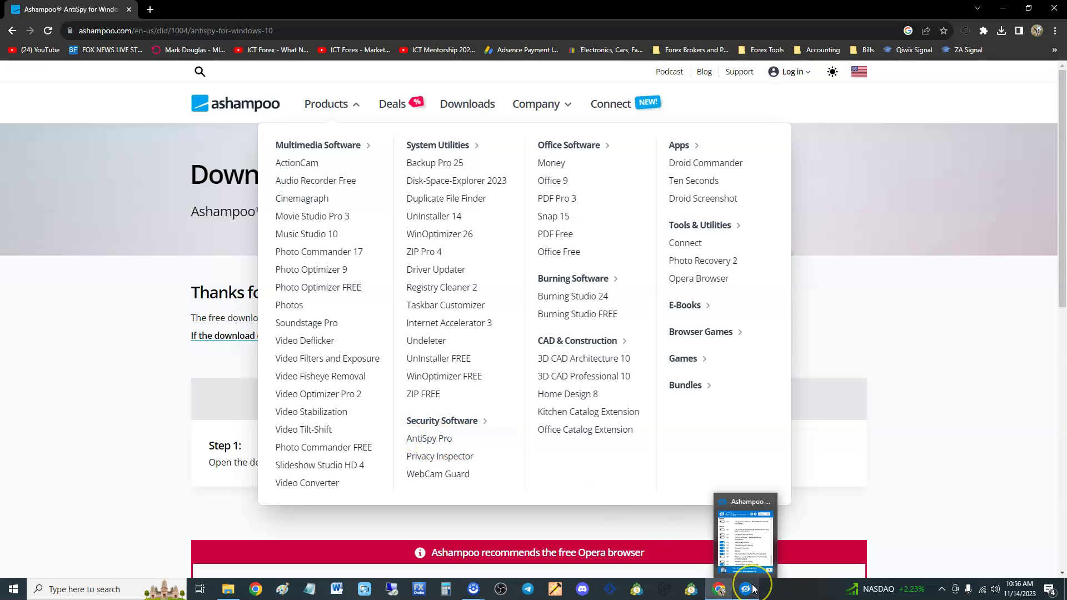
- Dismiss the Products menu and bring the AntiSpy window back in front of the page
click(752, 588)
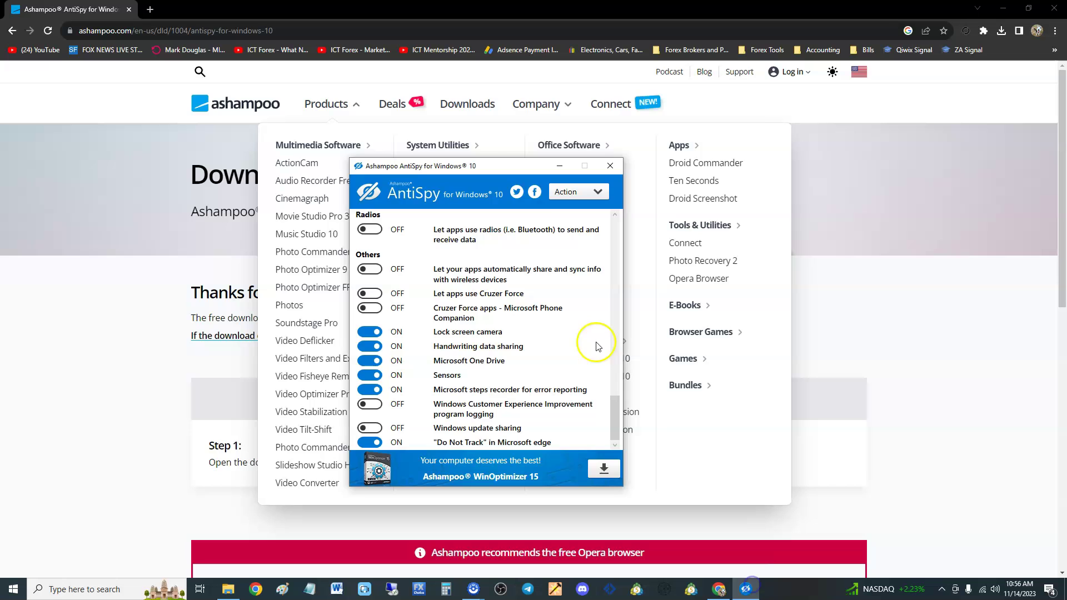
drag(492, 165, 513, 174)
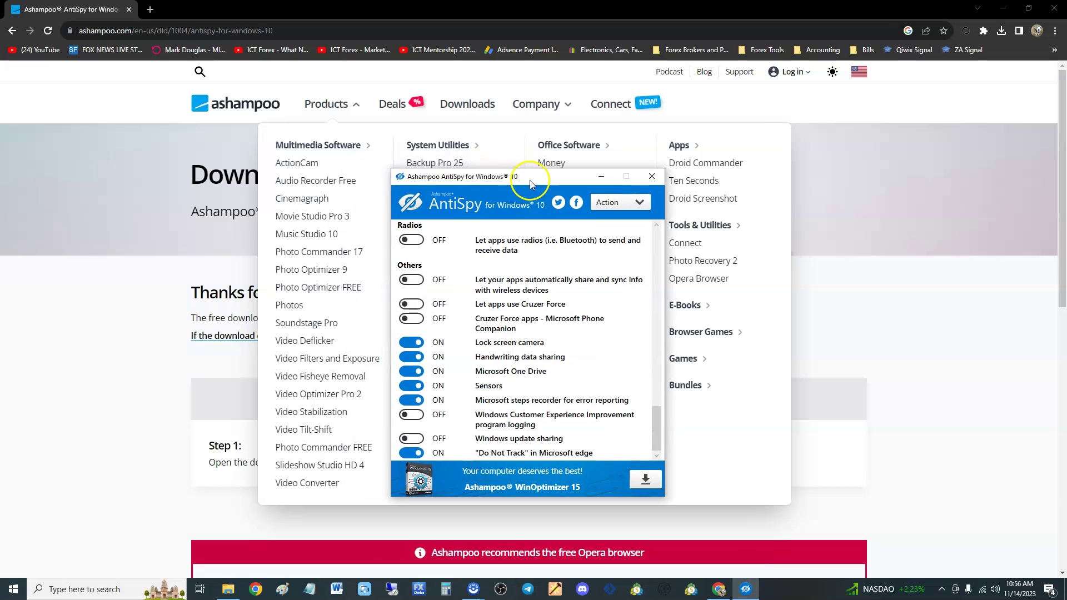
click(843, 254)
click(745, 589)
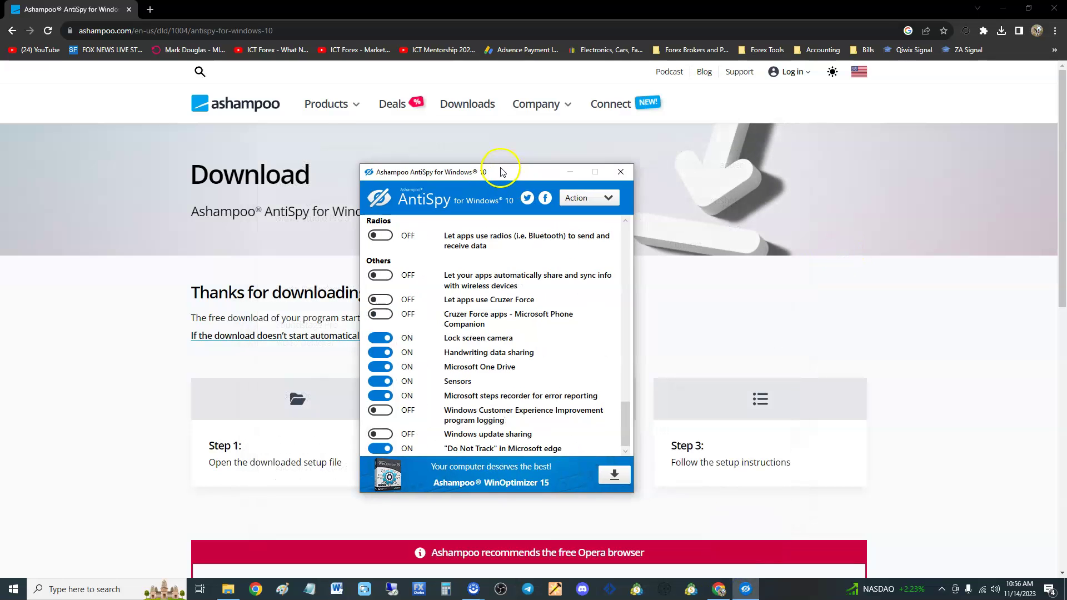
drag(510, 169, 492, 172)
drag(637, 430, 616, 250)
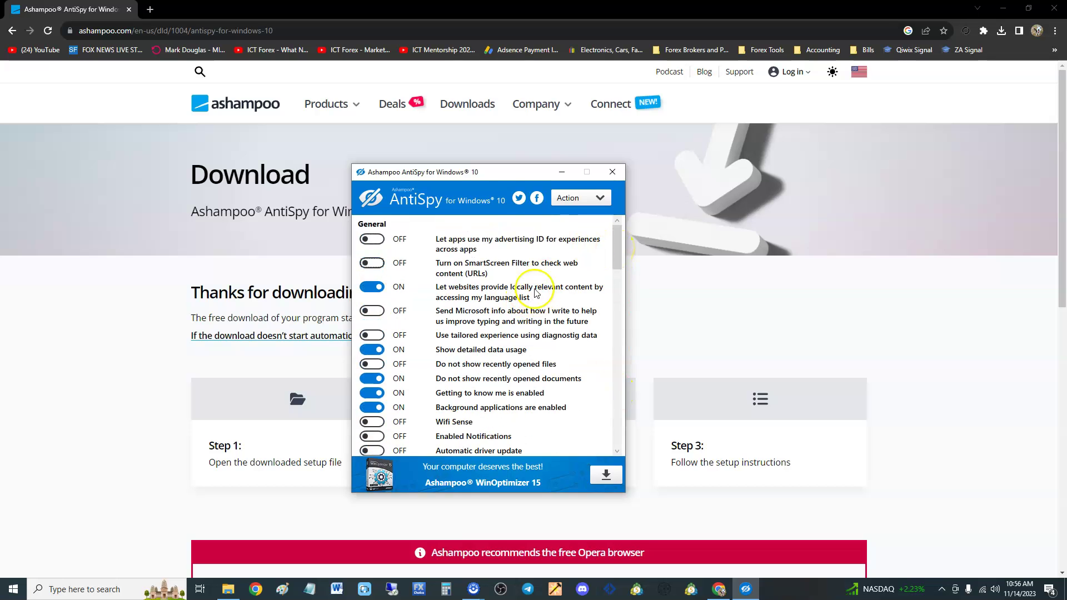
drag(484, 175, 502, 168)
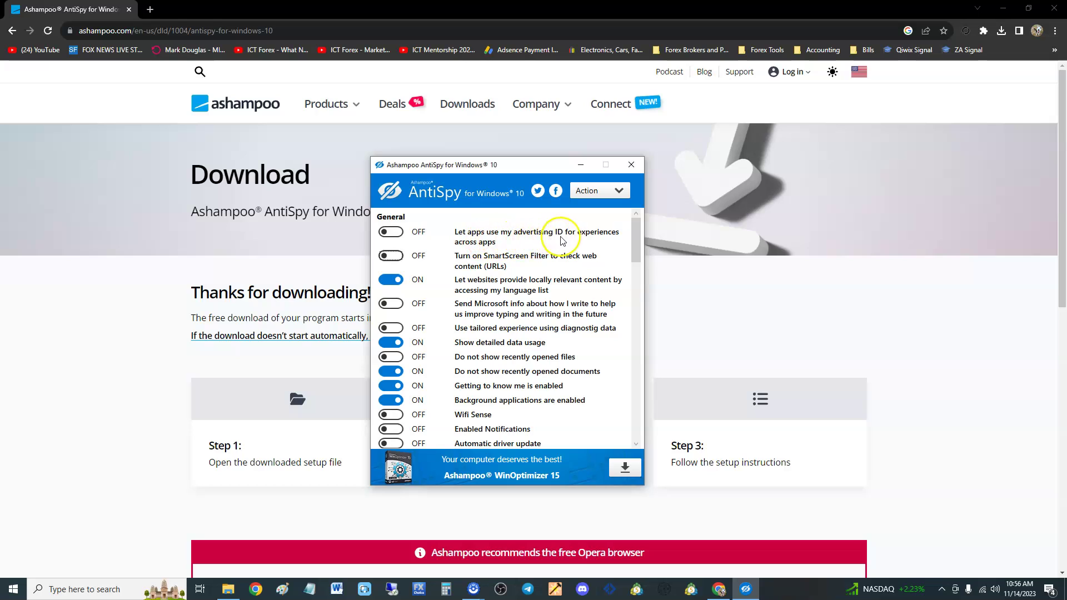
- Switch off locally relevant content, detailed data usage, recent documents and background applications
click(514, 283)
scroll(550, 342, down, 1)
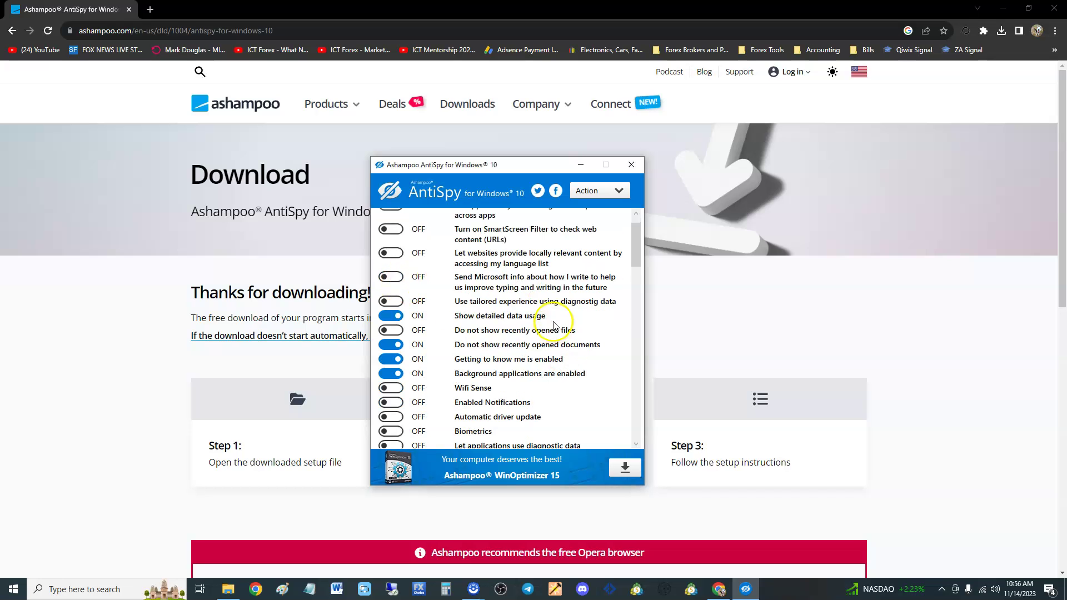
click(483, 316)
scroll(483, 321, down, 1)
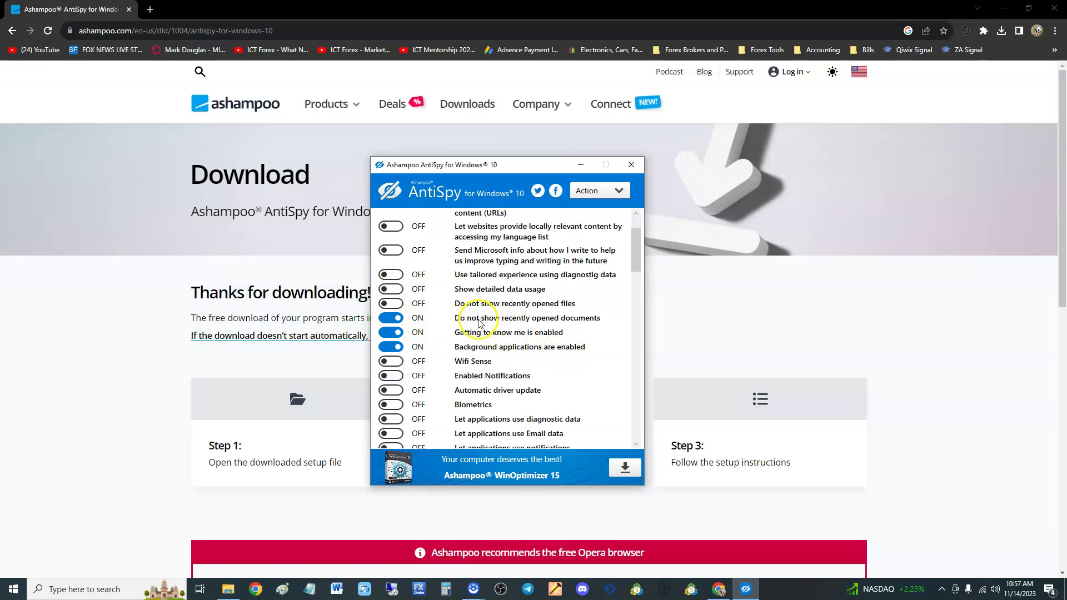
click(390, 318)
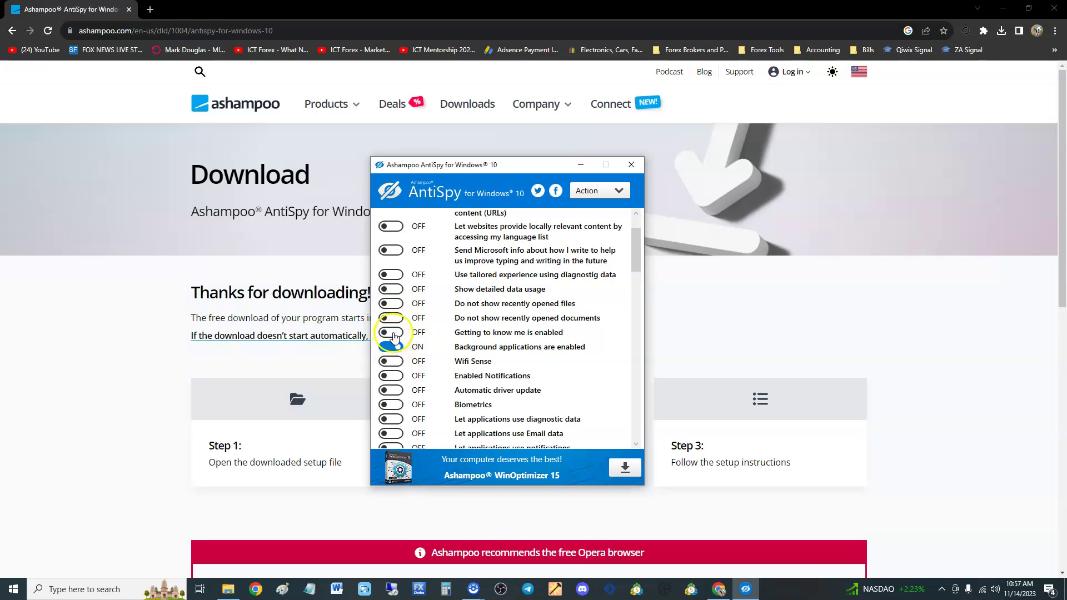
click(391, 345)
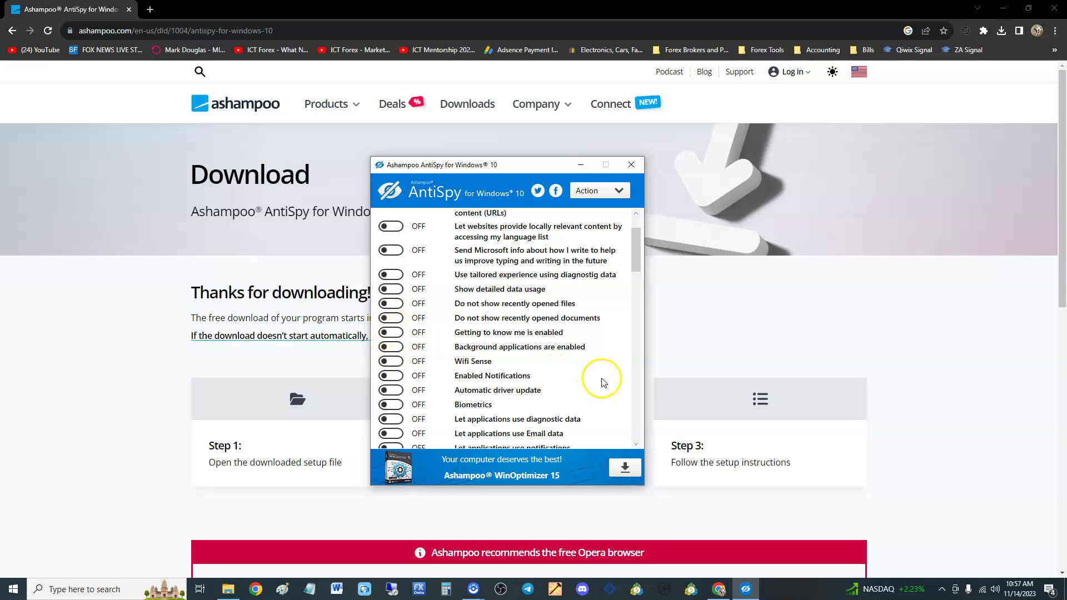
scroll(603, 382, down, 1)
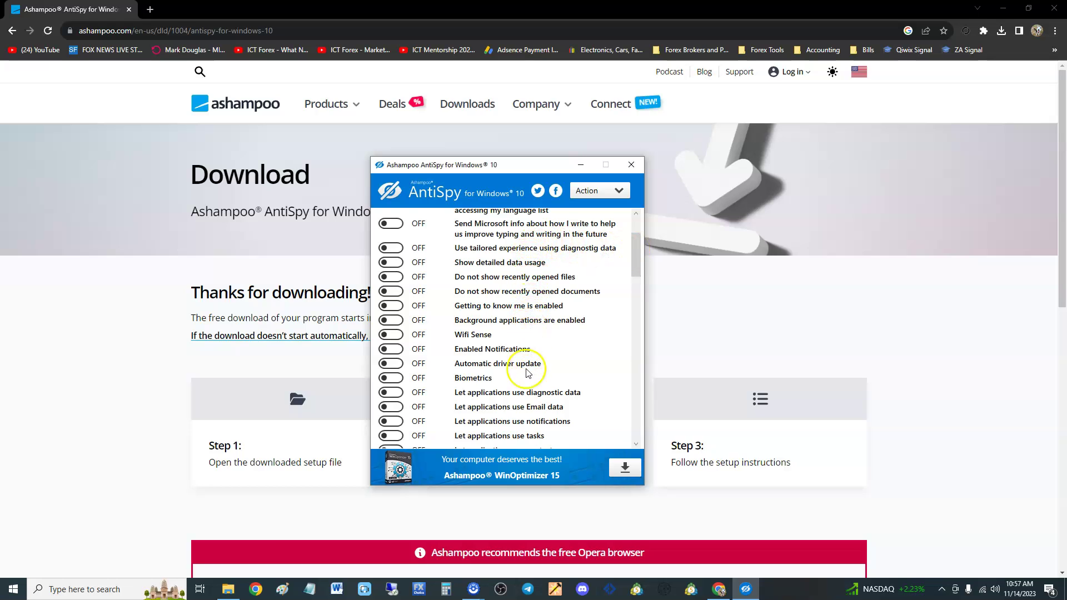
drag(638, 254, 635, 280)
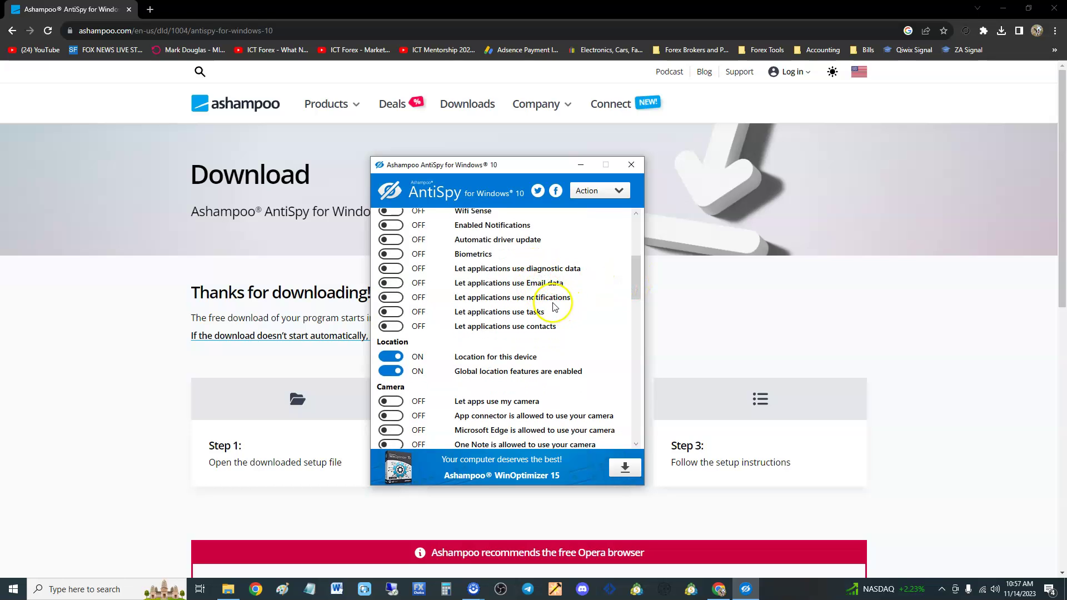
drag(635, 280, 636, 293)
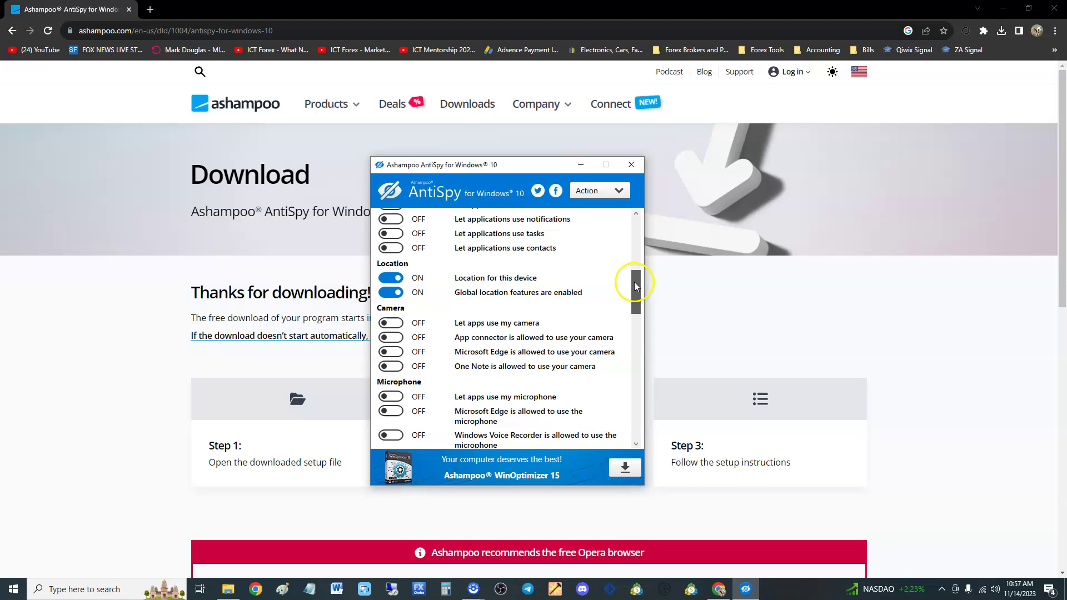
- Turn off device location and global location, and leave camera access for apps blocked
click(457, 284)
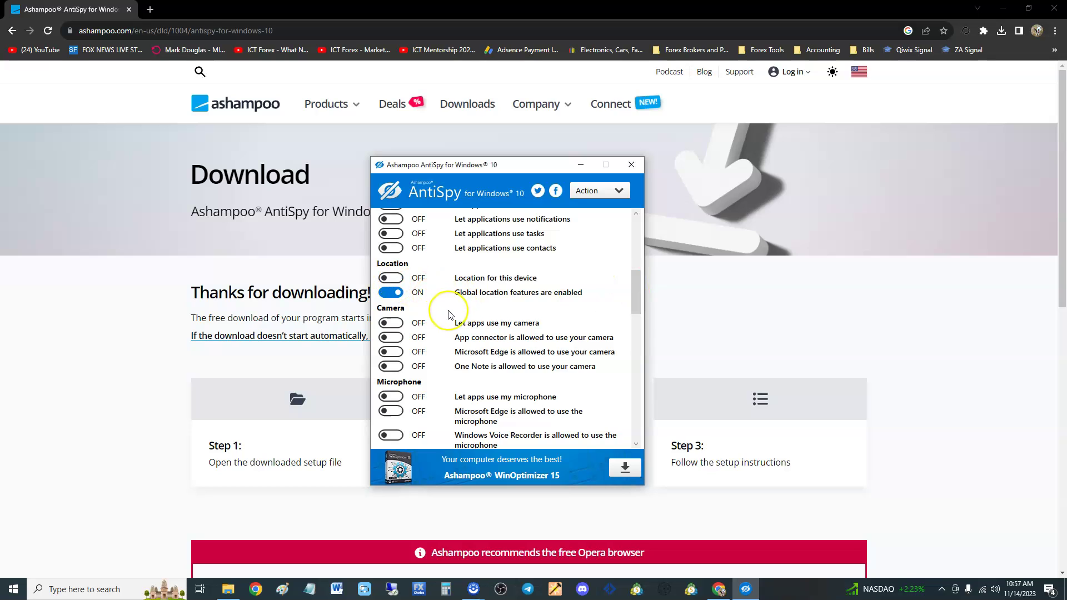
click(391, 291)
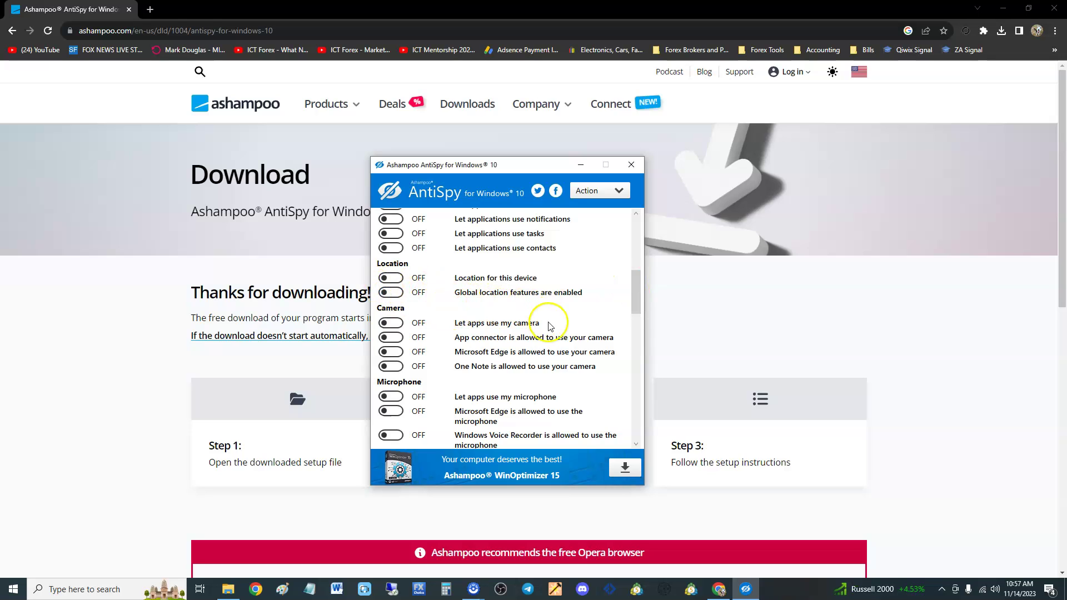
drag(635, 289, 635, 300)
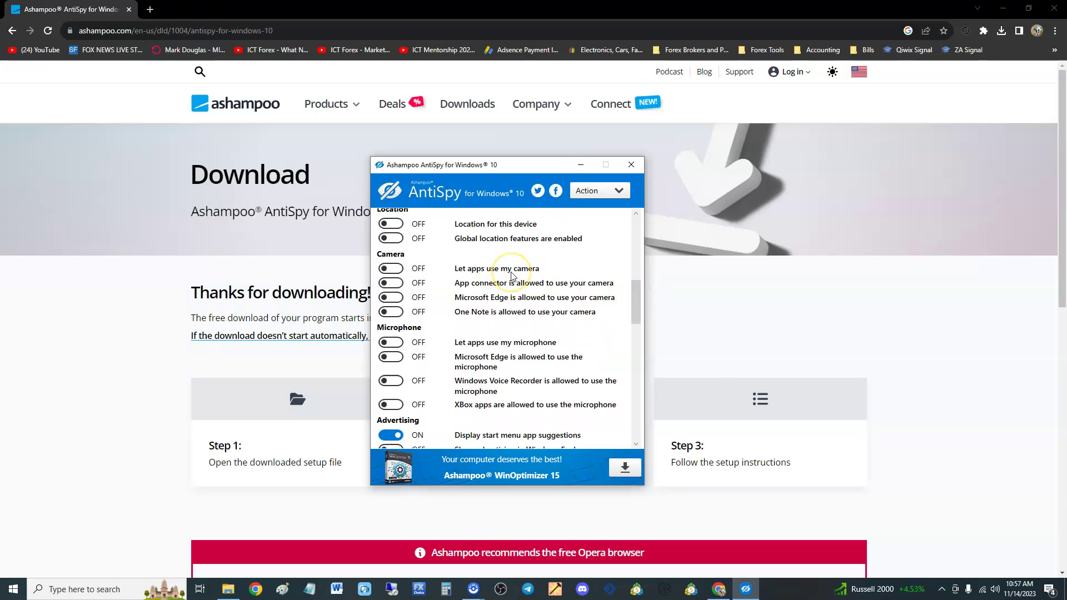
click(499, 270)
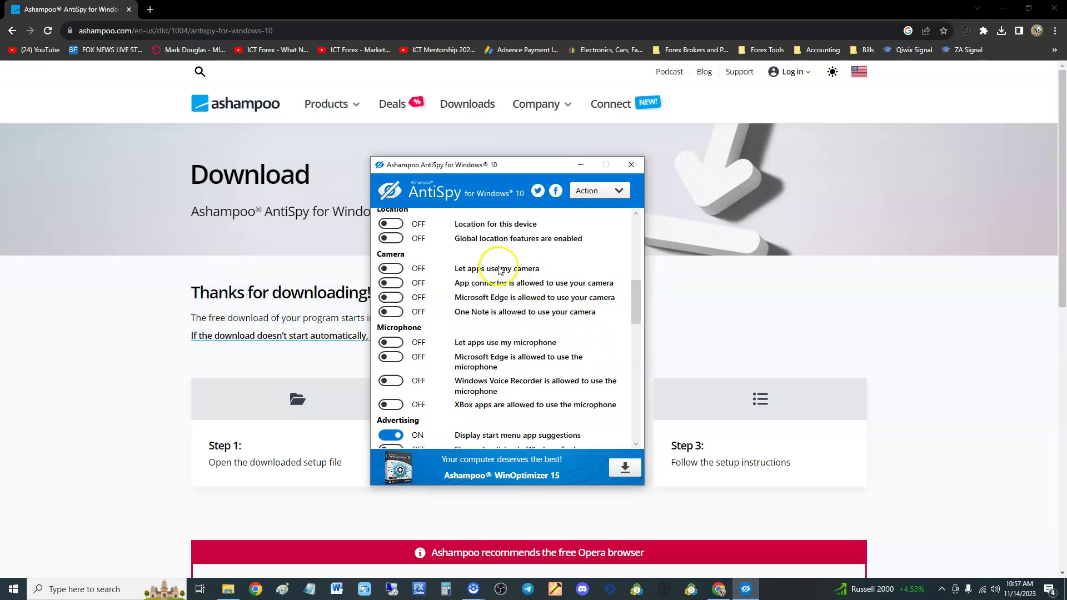
click(391, 269)
click(397, 269)
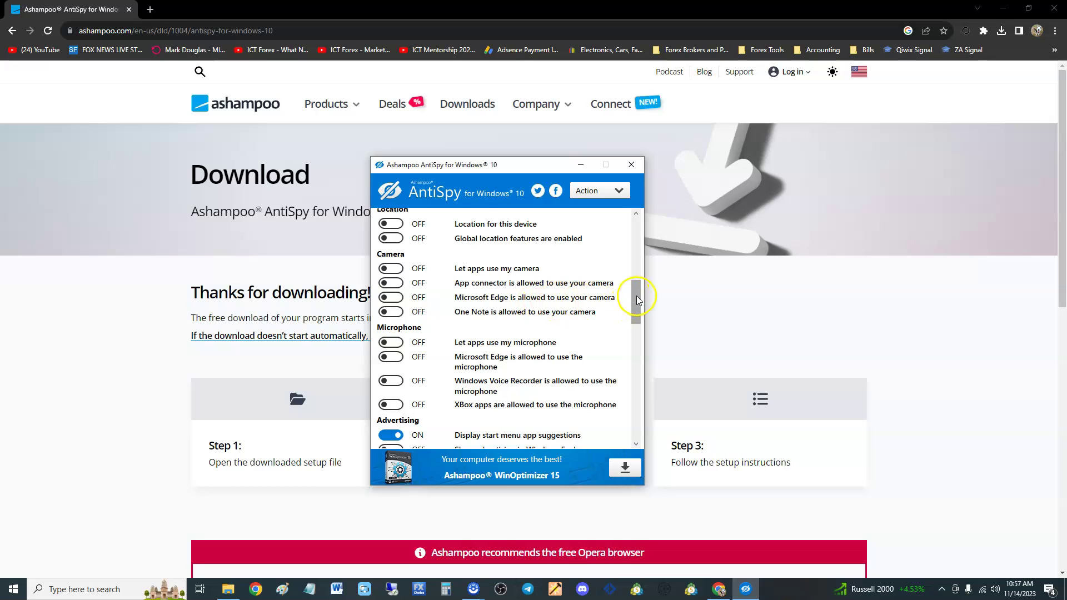
drag(635, 295, 636, 317)
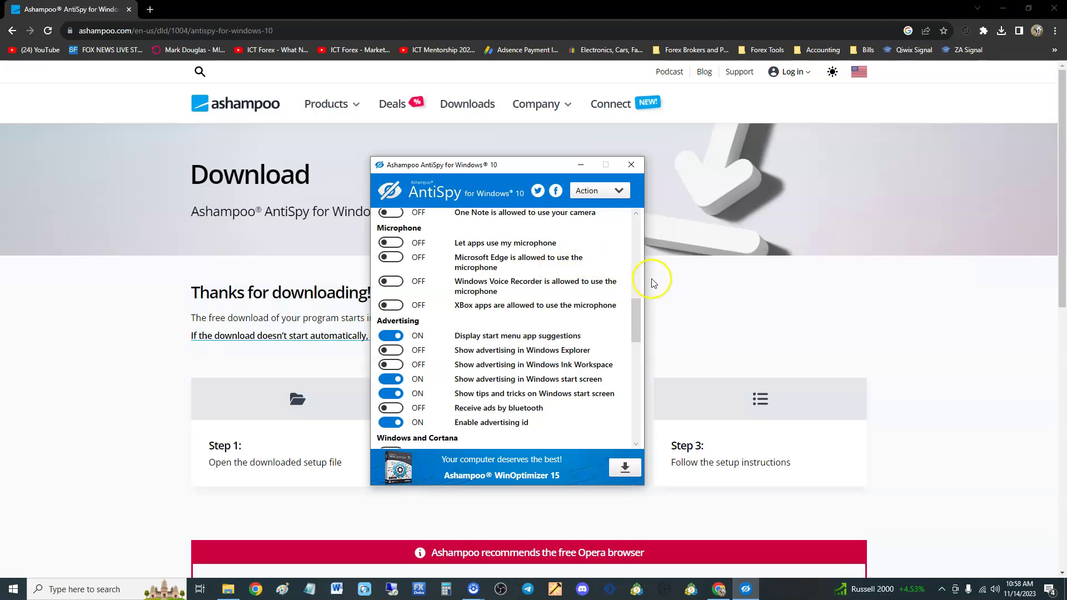
drag(638, 312, 636, 314)
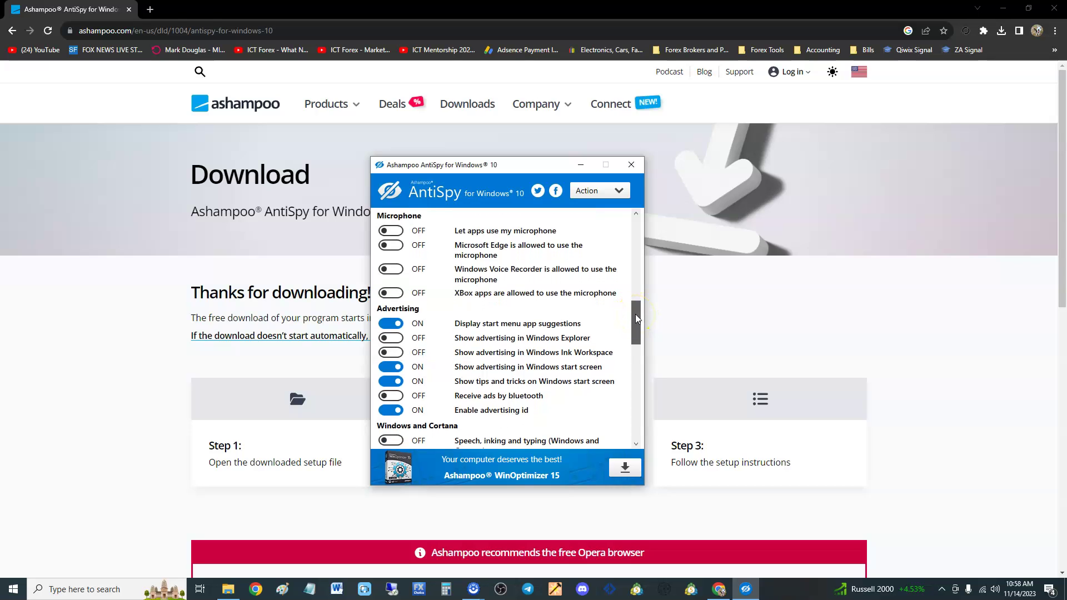
drag(635, 315, 633, 325)
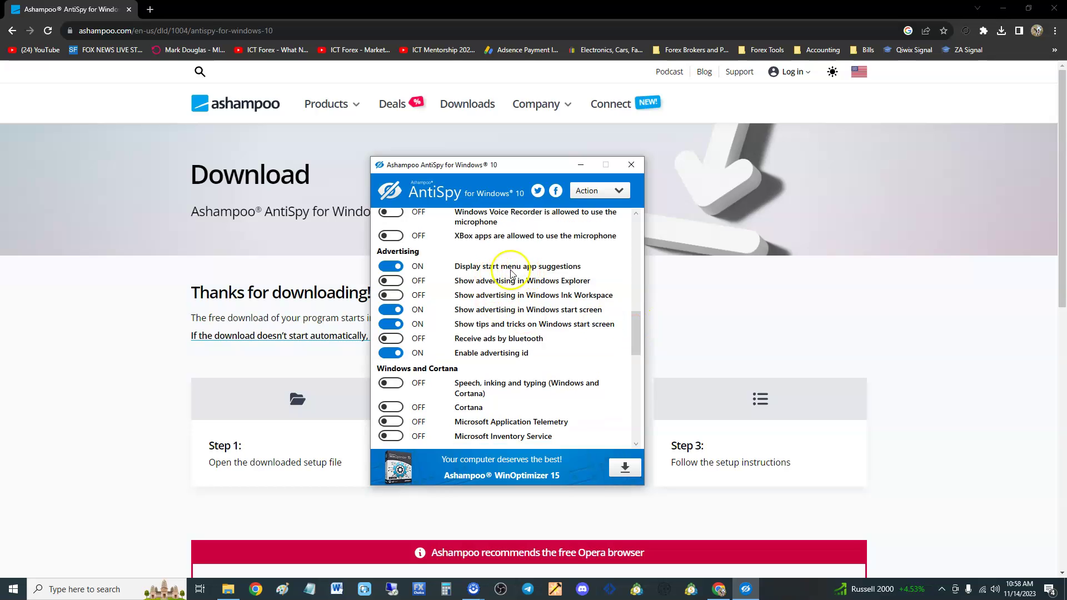
- Switch off start menu suggestions, start screen ads, tips and tricks and the advertising id
click(392, 266)
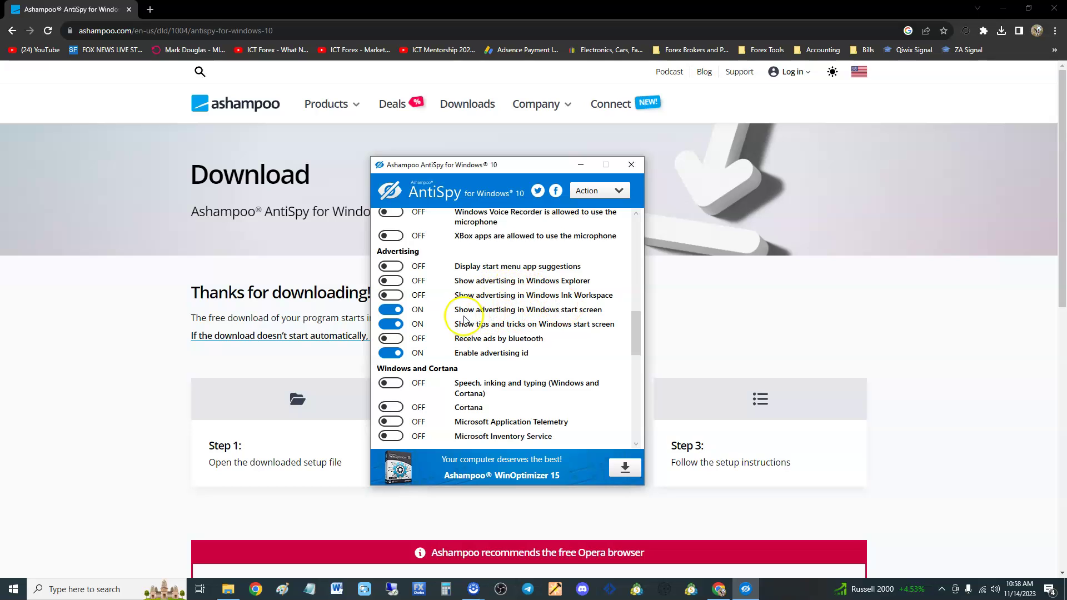
click(391, 309)
click(391, 352)
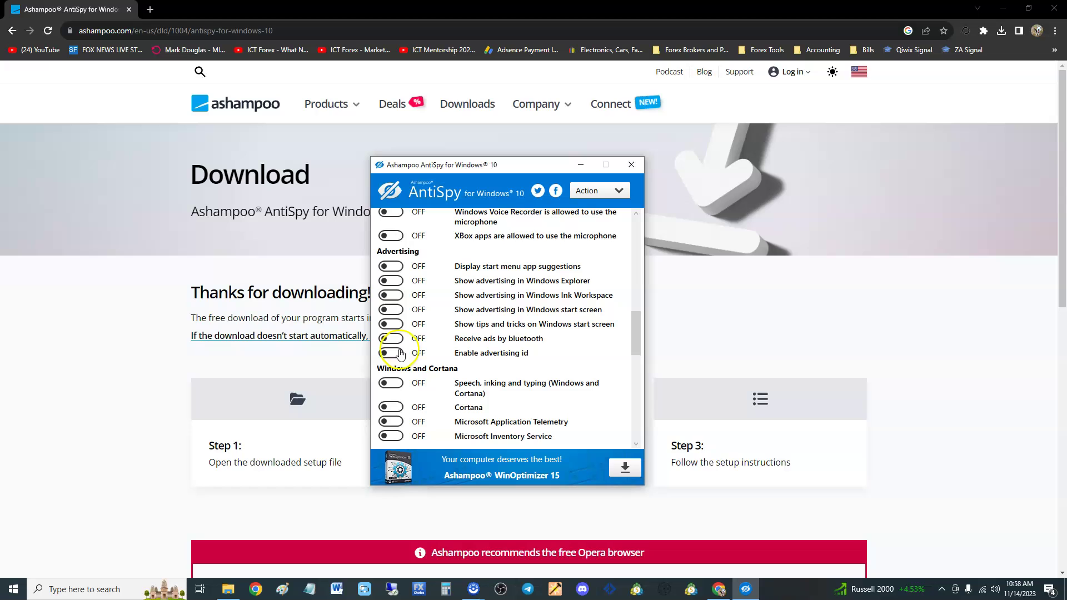
scroll(575, 334, down, 1)
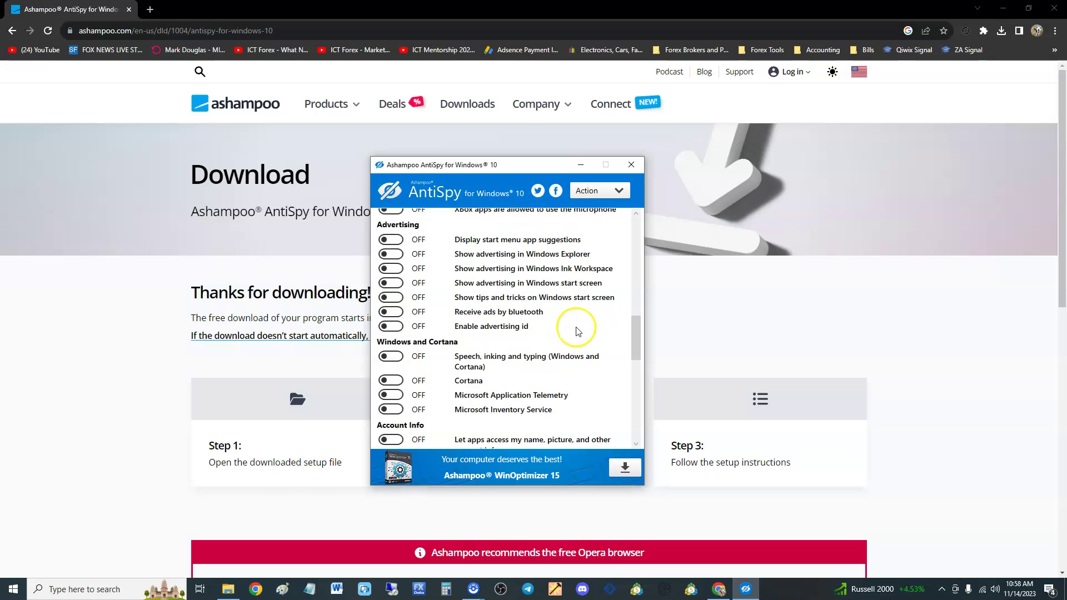
scroll(577, 331, up, 1)
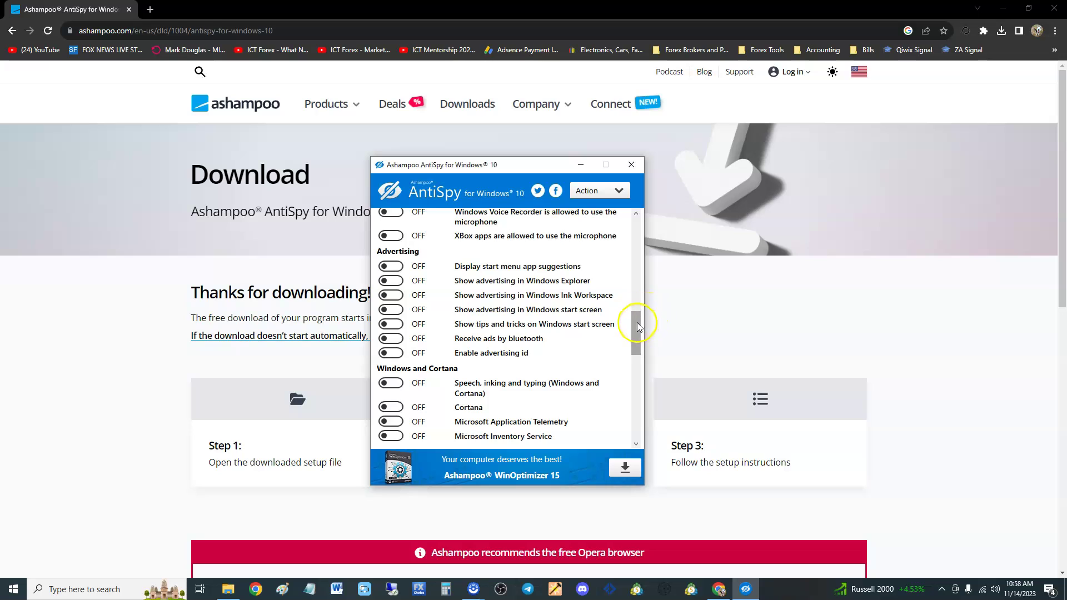
drag(637, 323, 635, 328)
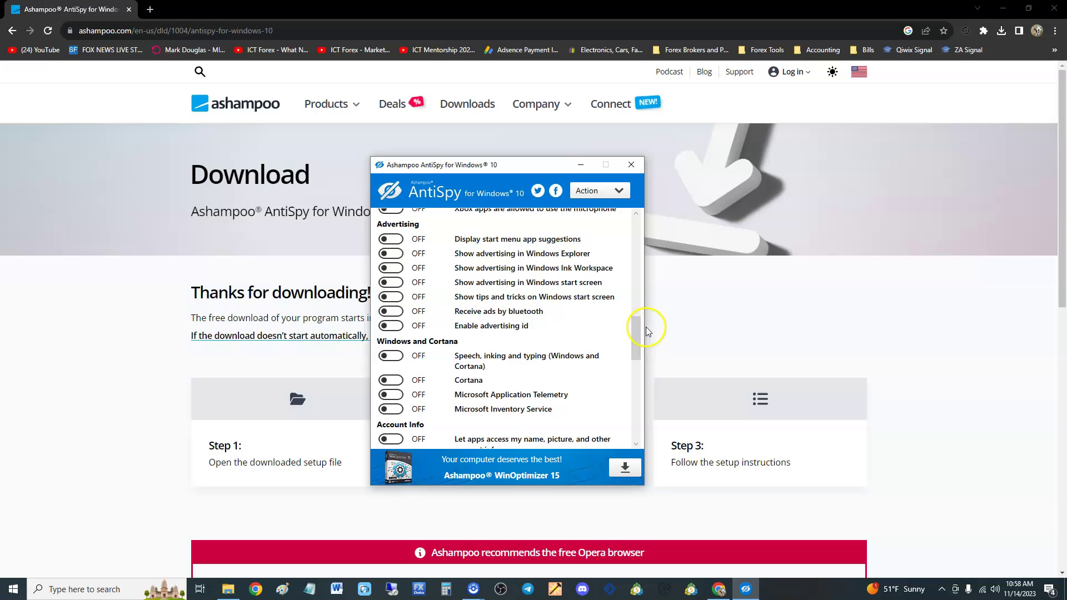
drag(637, 333, 635, 345)
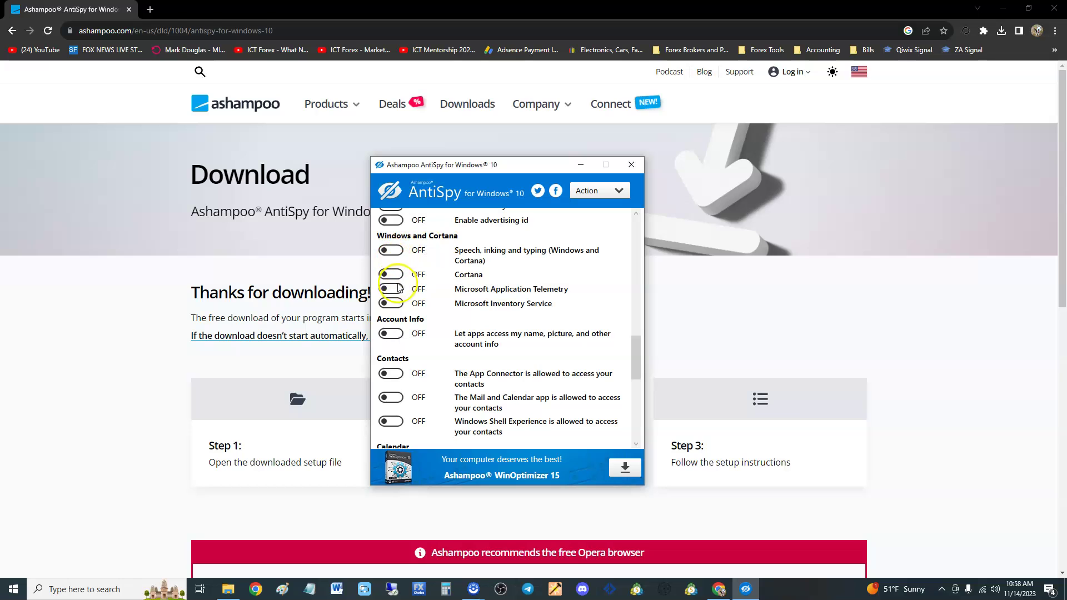
drag(634, 348, 635, 361)
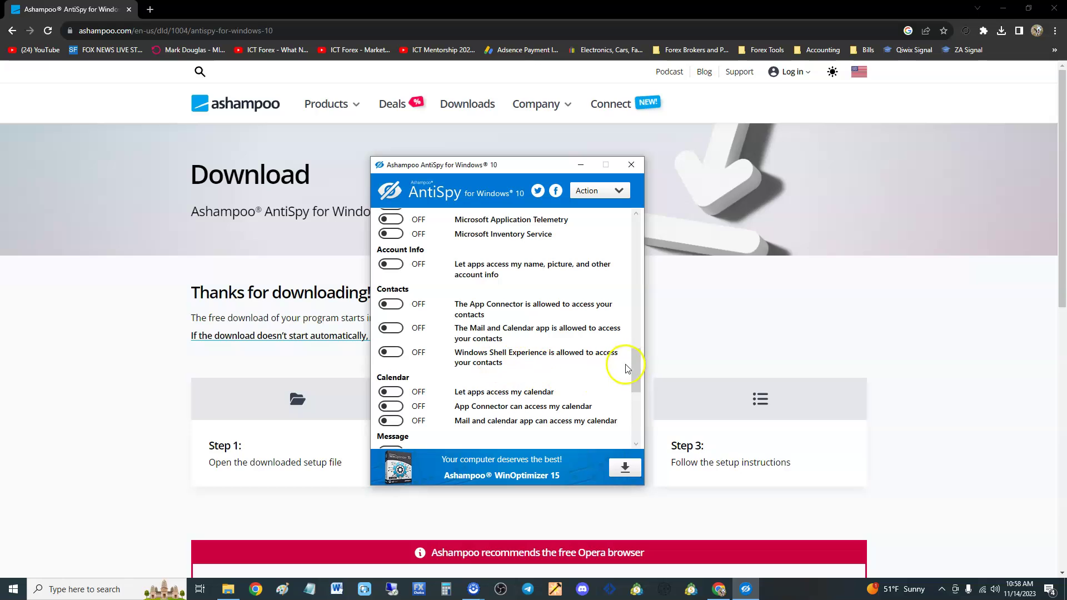
drag(633, 365, 628, 392)
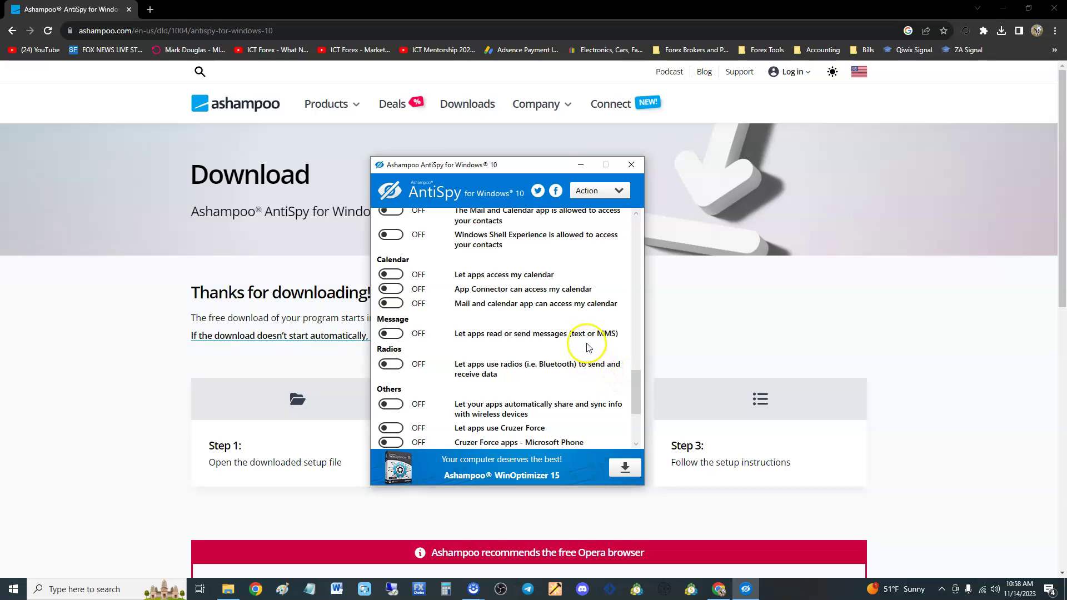
drag(637, 380, 633, 385)
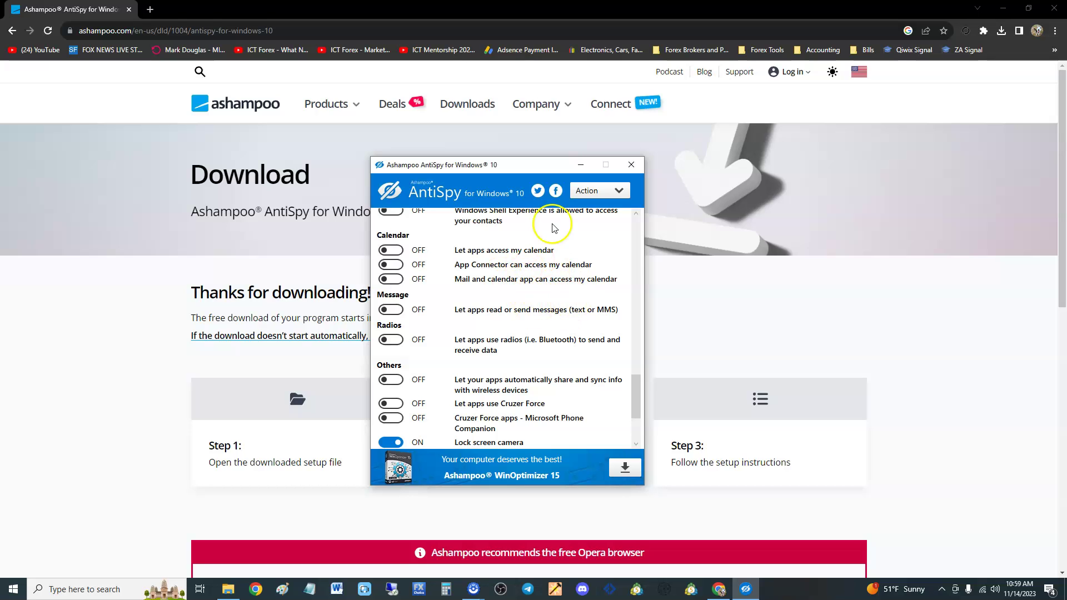
scroll(638, 383, down, 2)
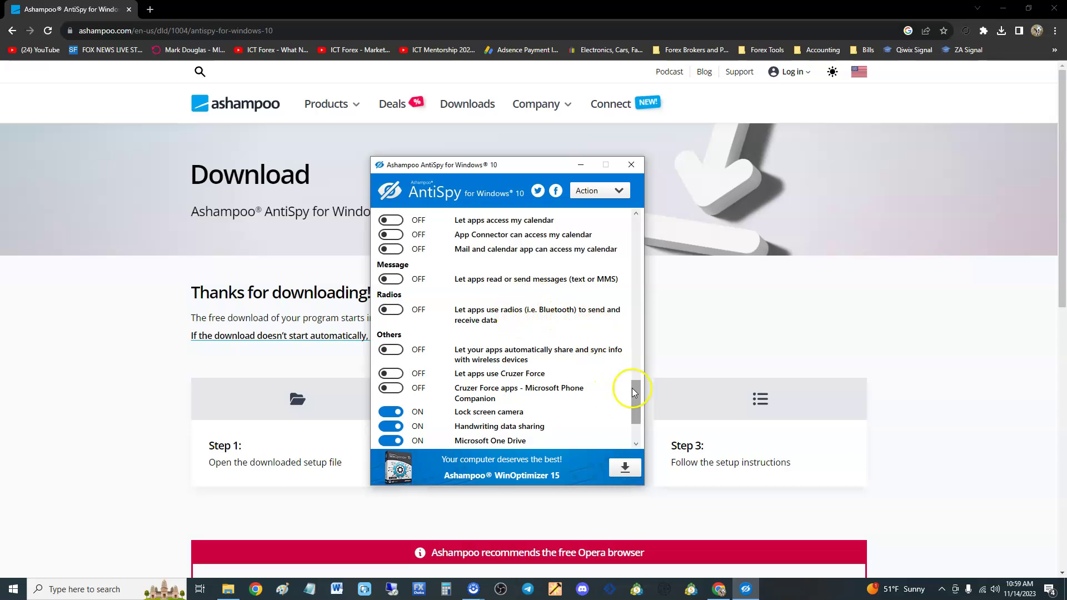
drag(632, 388, 635, 408)
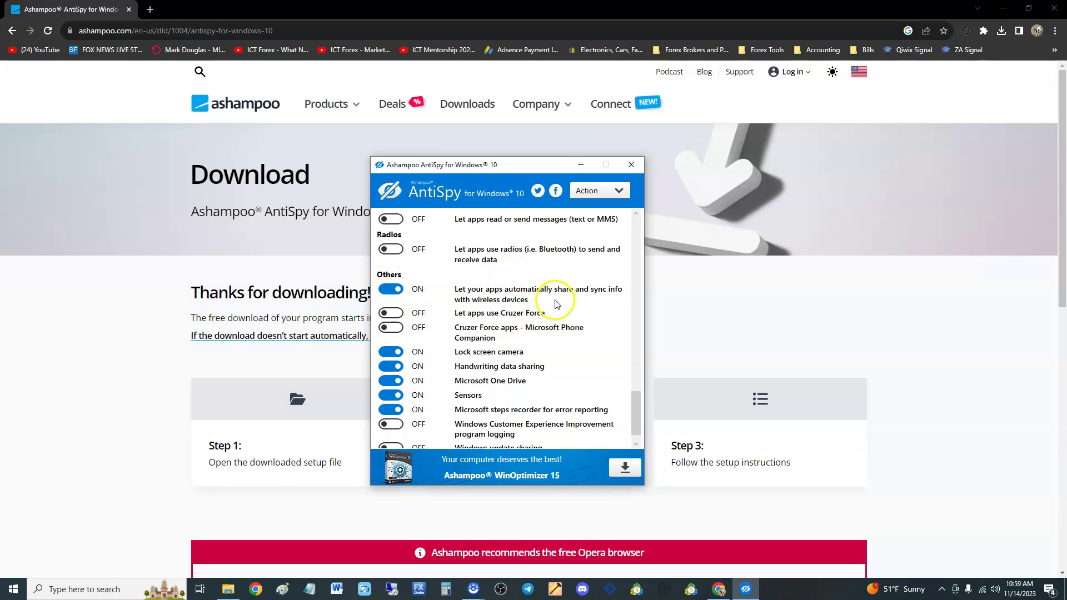
- Turn off wireless sync, lock screen camera, handwriting sharing and sensors, keeping OneDrive on
click(390, 289)
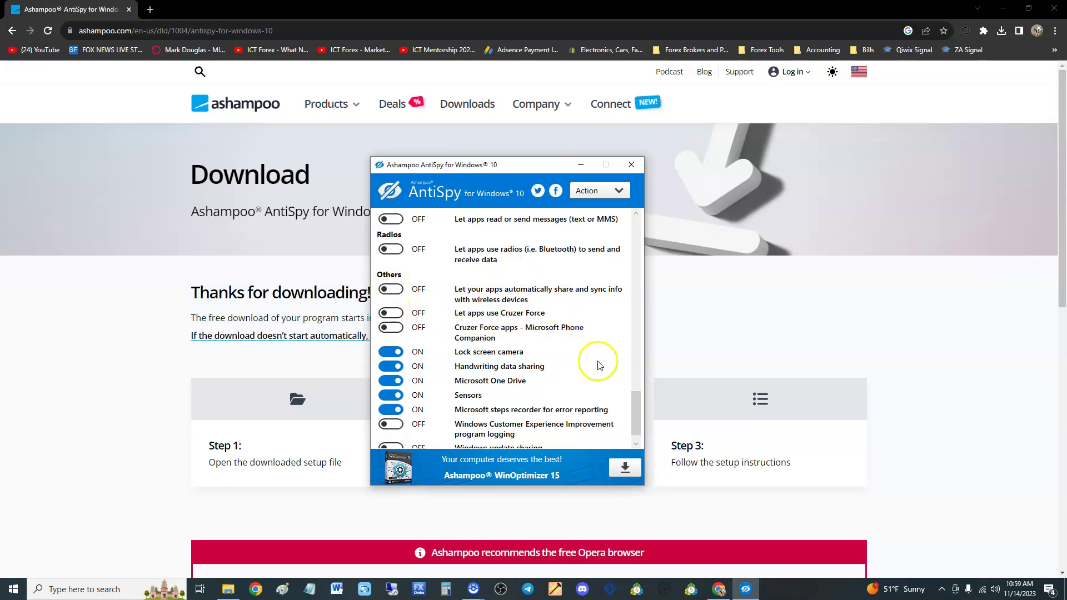
scroll(550, 351, down, 1)
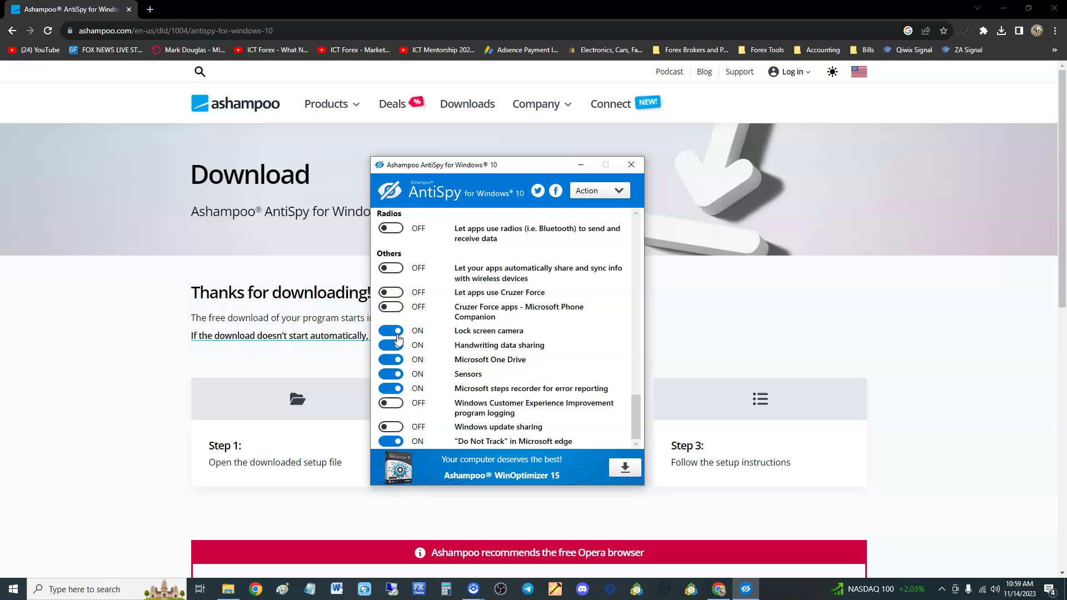
click(390, 330)
click(390, 359)
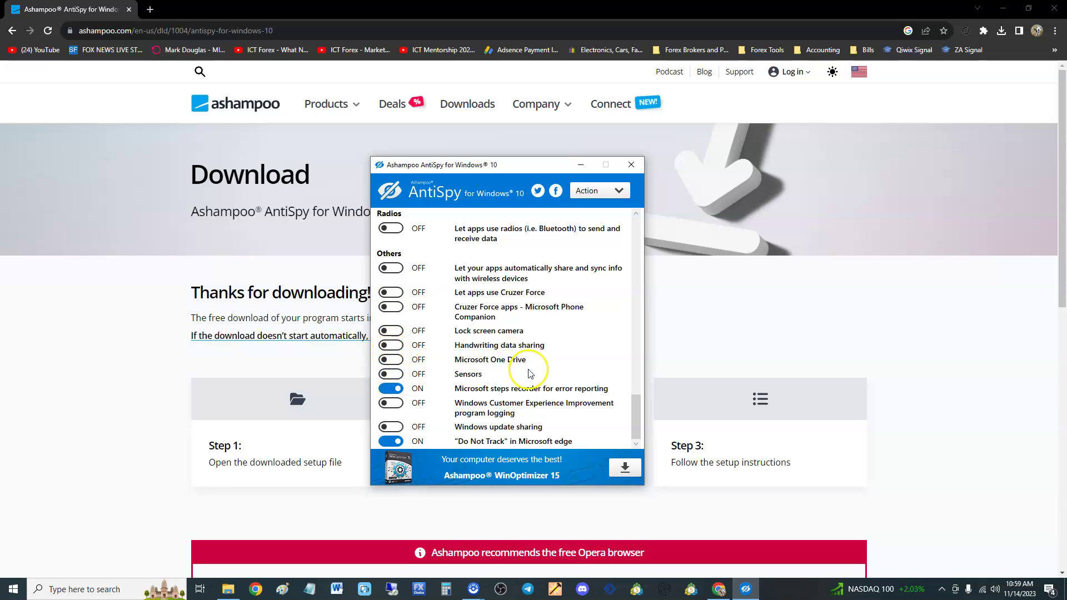
click(390, 359)
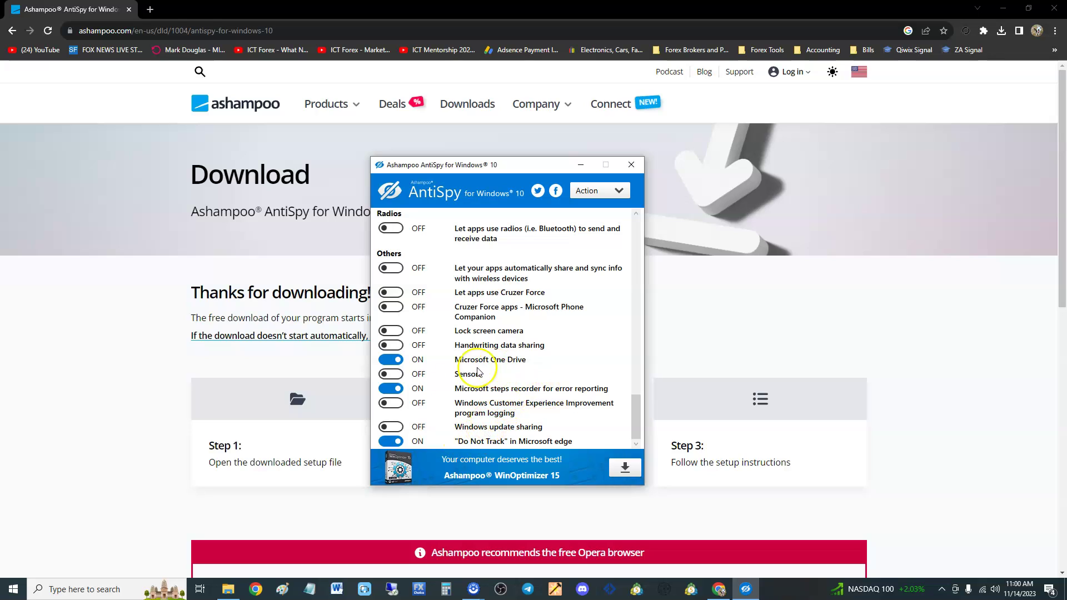
drag(645, 424, 647, 229)
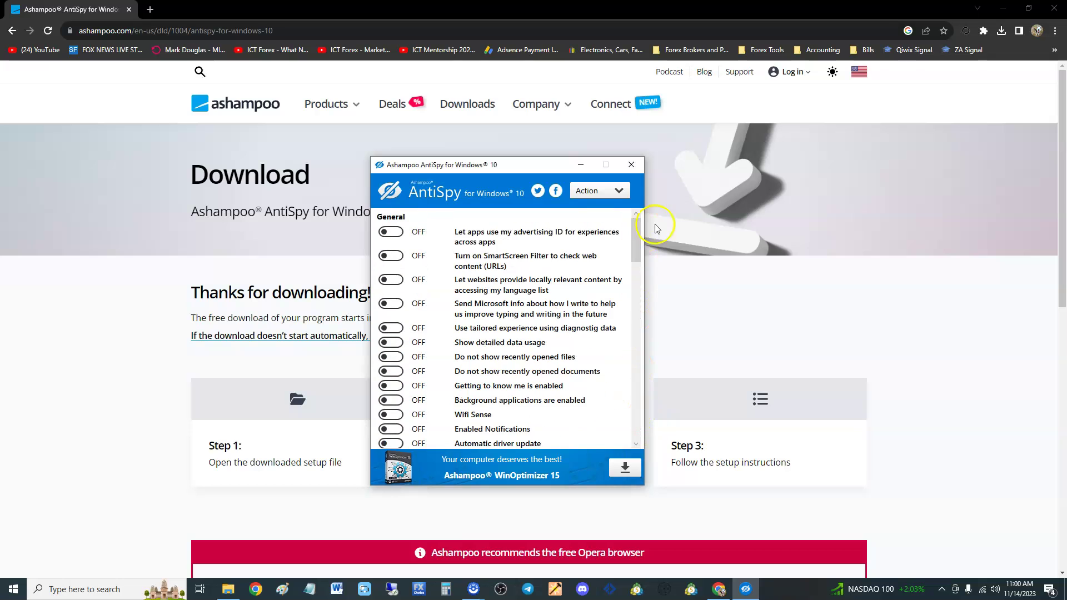
- Bring the Chrome AntiSpy download page to the front, hiding the AntiSpy window
click(757, 310)
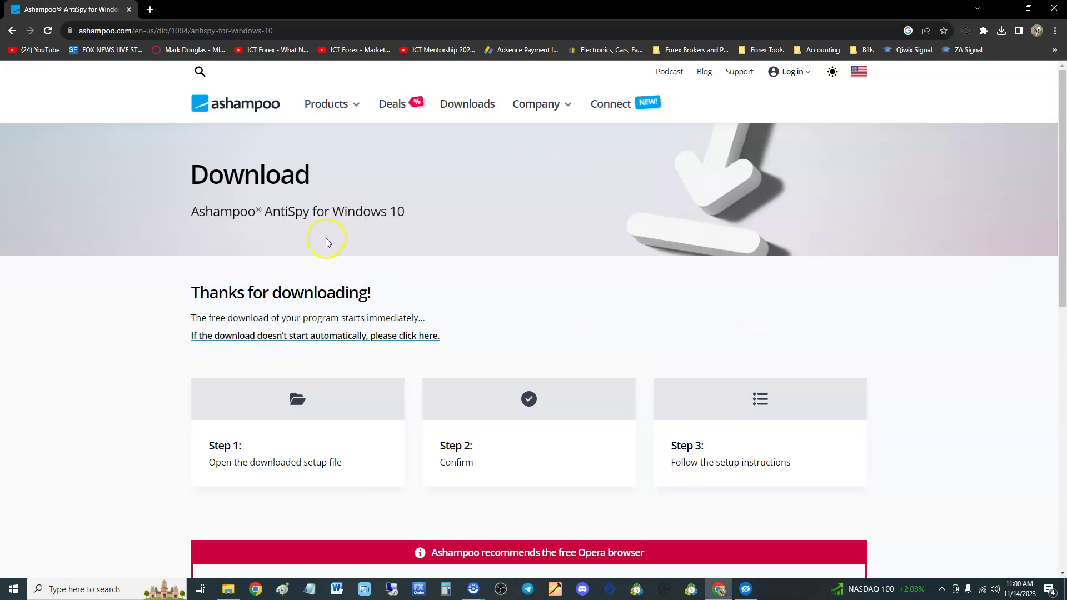